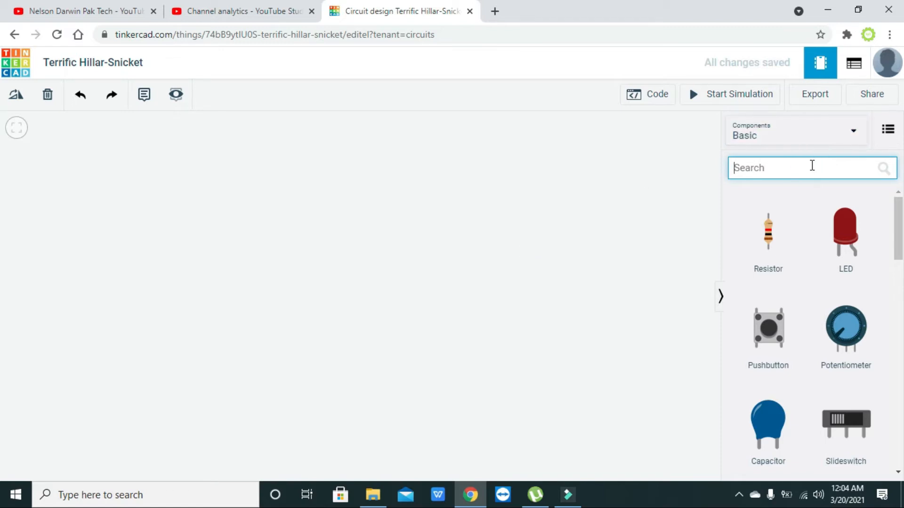
- Search the components for "function" and place a function generator in the left half of the workplane
{"action": "type", "text": "fu"}
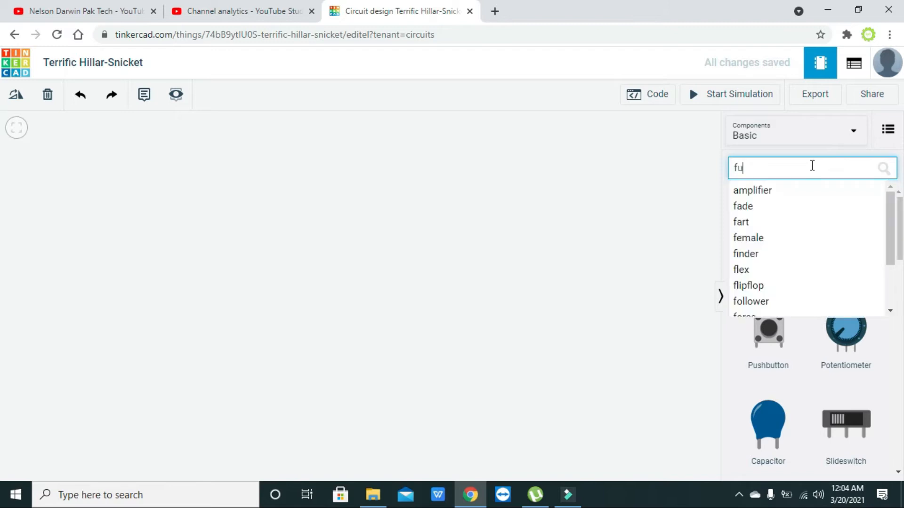
{"action": "type", "text": "nction"}
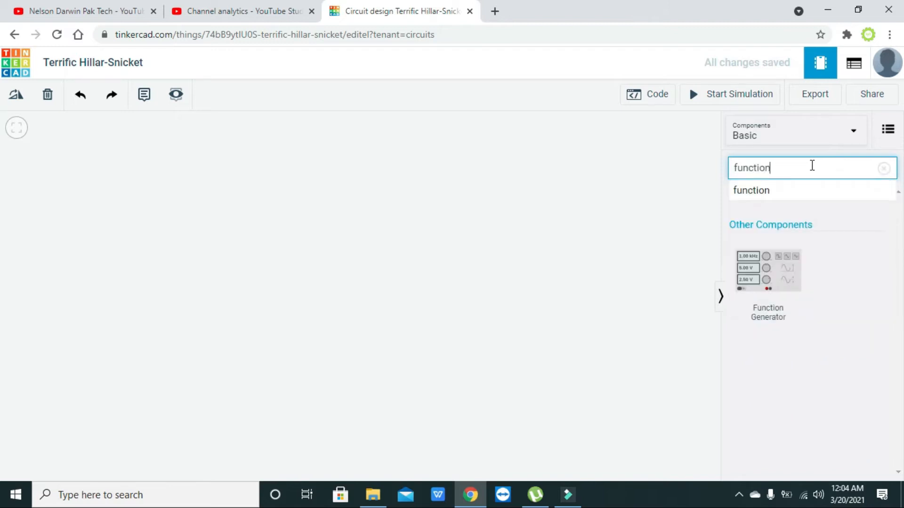
{"action": "left_click", "coordinate": [794, 274]}
{"action": "left_click_drag", "start_coordinate": [794, 276], "coordinate": [177, 324]}
{"action": "left_click", "coordinate": [415, 327]}
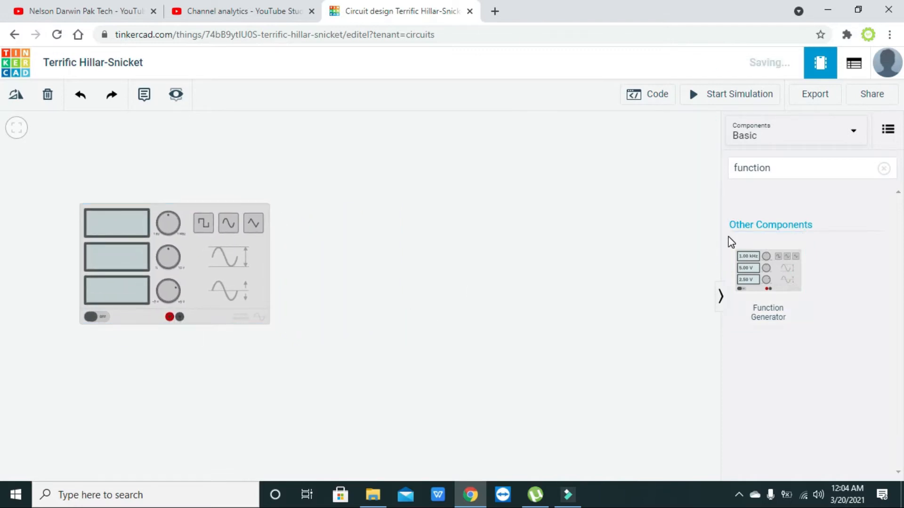
{"action": "left_click", "coordinate": [780, 174]}
{"action": "key", "text": "s"}
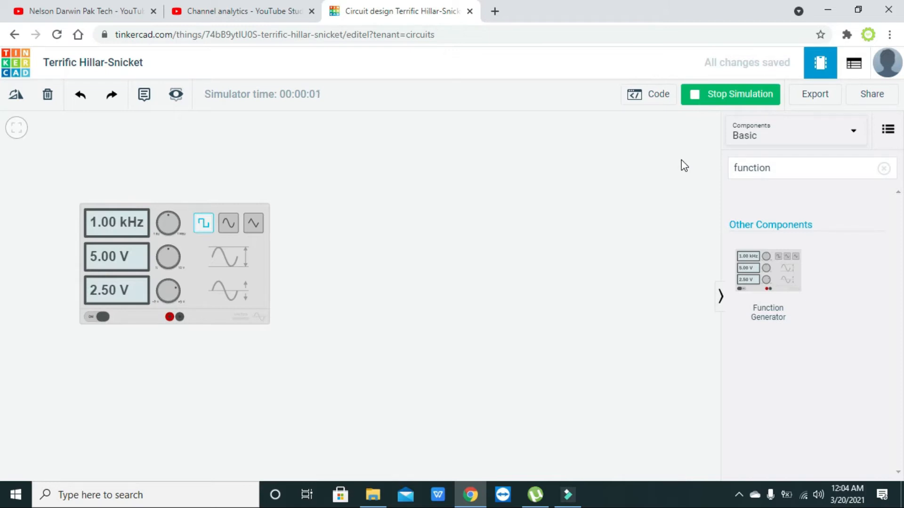
{"action": "key", "text": "s"}
{"action": "key", "text": "s"}
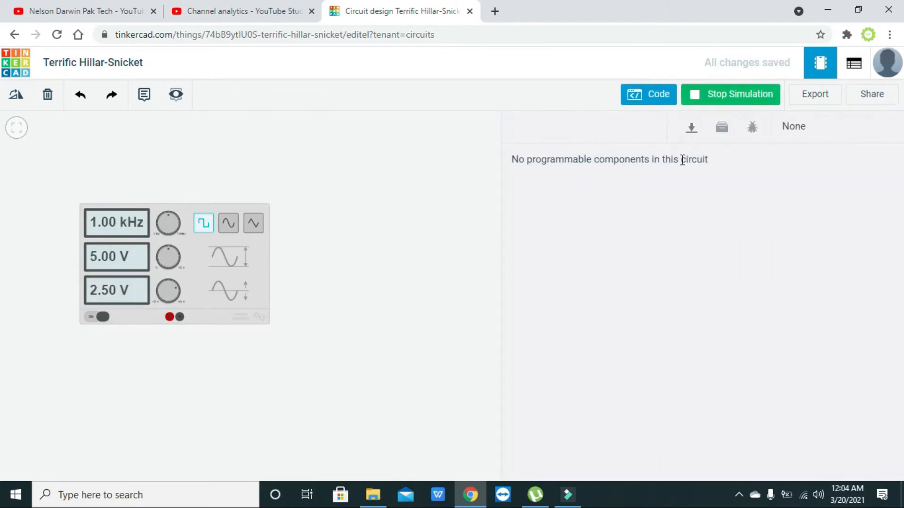
{"action": "left_click", "coordinate": [650, 106]}
{"action": "left_click", "coordinate": [725, 101]}
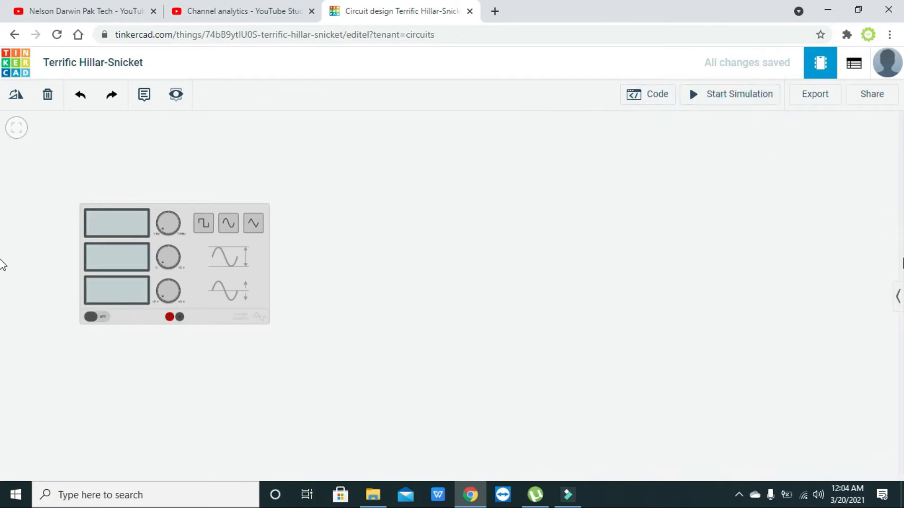
- Search the components for "osc" and place two oscilloscopes to the right of the function generator
{"action": "left_click", "coordinate": [897, 296]}
{"action": "left_click", "coordinate": [789, 170]}
{"action": "key", "text": "BackSpace"}
{"action": "key", "text": "BackSpace"}
{"action": "key", "text": "BackSpace"}
{"action": "key", "text": "BackSpace"}
{"action": "key", "text": "BackSpace"}
{"action": "key", "text": "BackSpace"}
{"action": "key", "text": "BackSpace"}
{"action": "key", "text": "BackSpace"}
{"action": "type", "text": "o"}
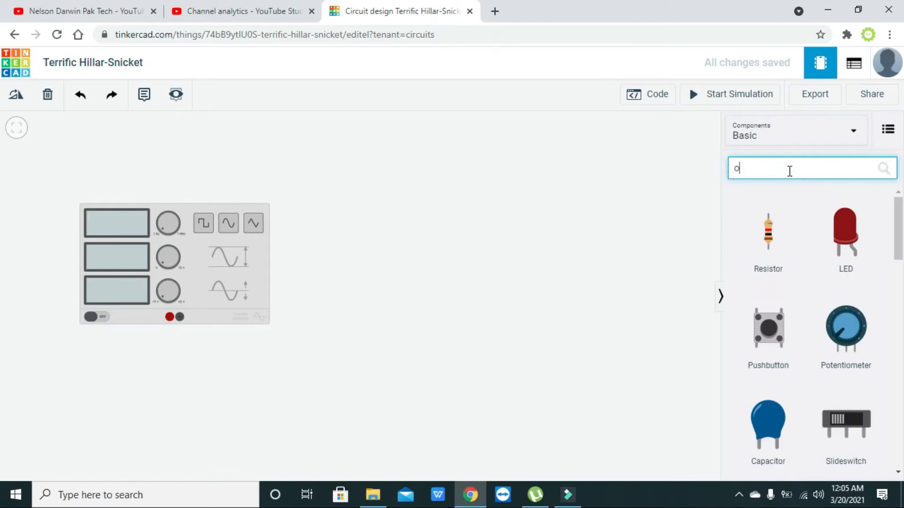
{"action": "type", "text": "sc"}
{"action": "left_click_drag", "start_coordinate": [856, 269], "coordinate": [410, 329]}
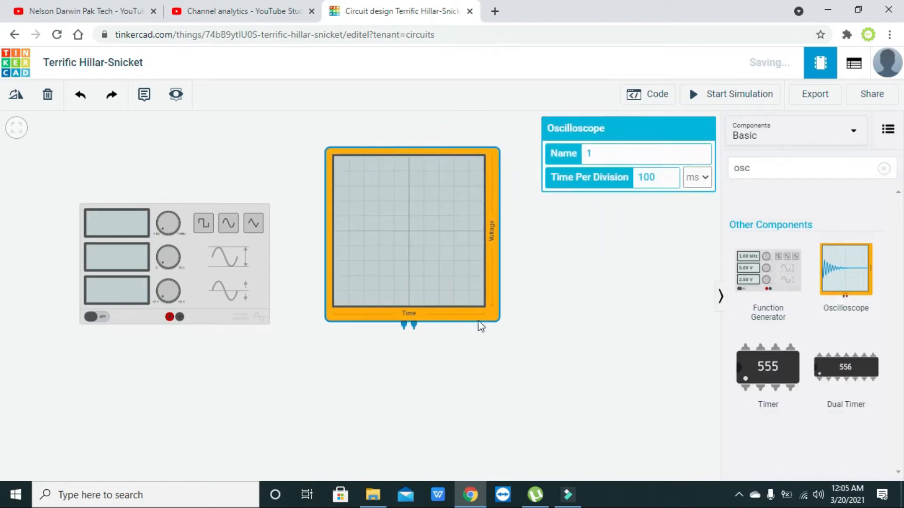
{"action": "left_click_drag", "start_coordinate": [847, 276], "coordinate": [637, 428]}
{"action": "left_click", "coordinate": [543, 418]}
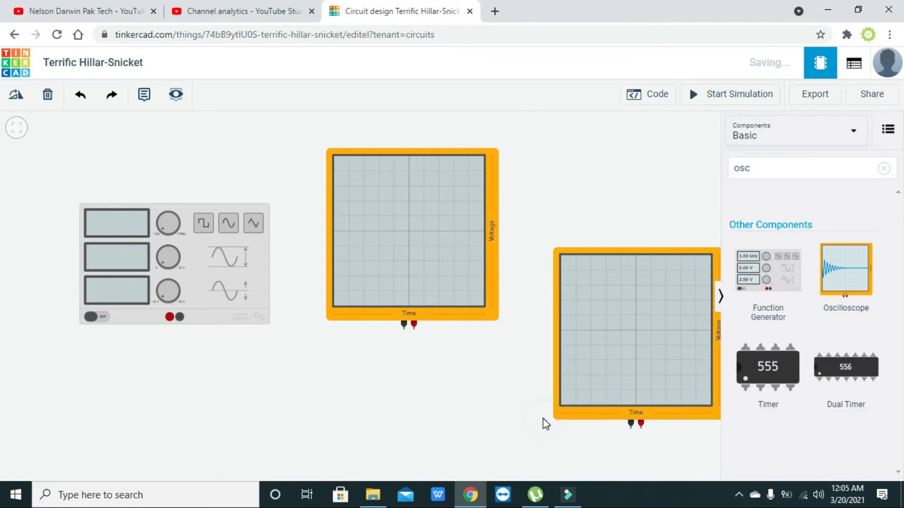
- Stack the two oscilloscopes one above the other and position the function generator to their left with room for wiring
{"action": "key", "text": "f"}
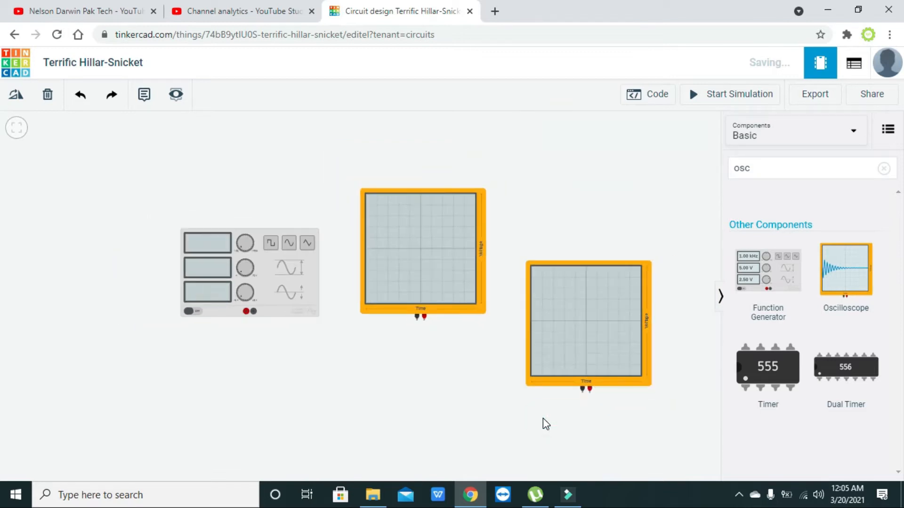
{"action": "left_click_drag", "start_coordinate": [282, 290], "coordinate": [143, 260]}
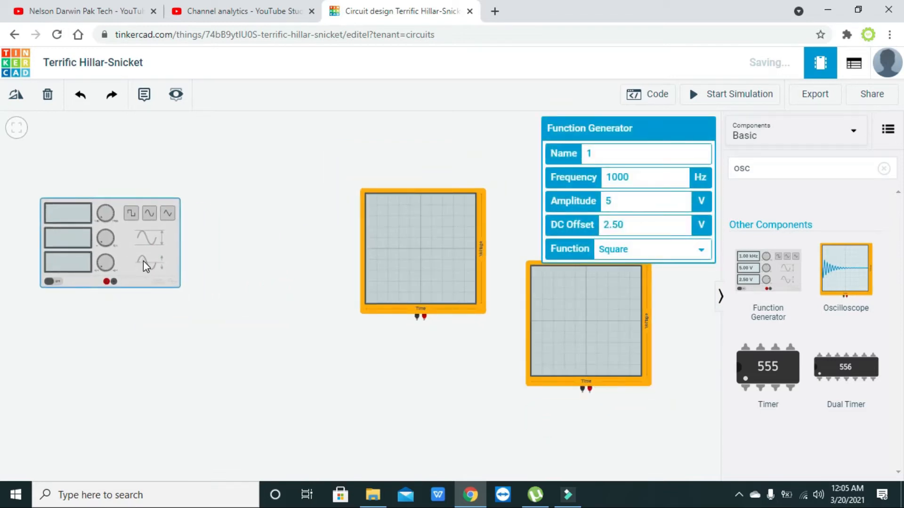
{"action": "left_click", "coordinate": [422, 281]}
{"action": "left_click_drag", "start_coordinate": [411, 275], "coordinate": [348, 229]}
{"action": "mouse_move", "coordinate": [661, 346]}
{"action": "left_mouse_down"}
{"action": "mouse_move", "coordinate": [494, 400]}
{"action": "mouse_move", "coordinate": [785, 322]}
{"action": "mouse_move", "coordinate": [651, 324]}
{"action": "mouse_move", "coordinate": [659, 354]}
{"action": "left_mouse_up"}
{"action": "left_click_drag", "start_coordinate": [605, 342], "coordinate": [365, 367]}
{"action": "left_click_drag", "start_coordinate": [365, 227], "coordinate": [491, 208]}
{"action": "left_click", "coordinate": [417, 346]}
{"action": "left_click_drag", "start_coordinate": [369, 351], "coordinate": [481, 342]}
{"action": "left_click_drag", "start_coordinate": [154, 271], "coordinate": [225, 247]}
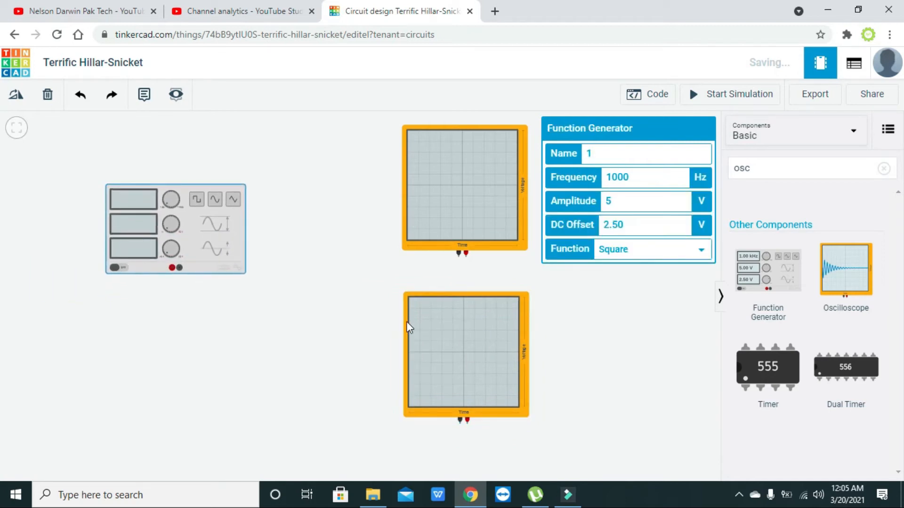
- Search the components for "diode" and place one standard diode below the function generator
{"action": "left_click", "coordinate": [842, 168]}
{"action": "key", "text": "BackSpace"}
{"action": "key", "text": "BackSpace"}
{"action": "key", "text": "BackSpace"}
{"action": "type", "text": "diode"}
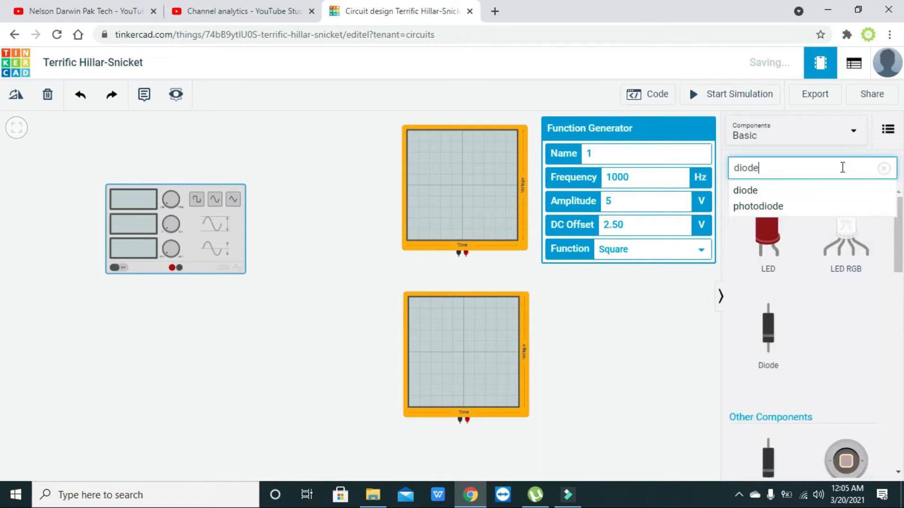
{"action": "left_click", "coordinate": [819, 191]}
{"action": "left_click", "coordinate": [769, 323]}
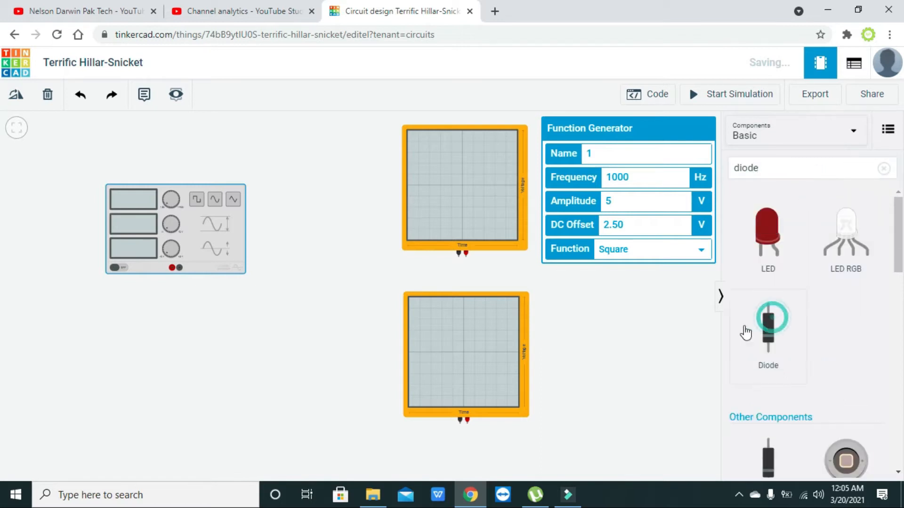
{"action": "left_click", "coordinate": [780, 337]}
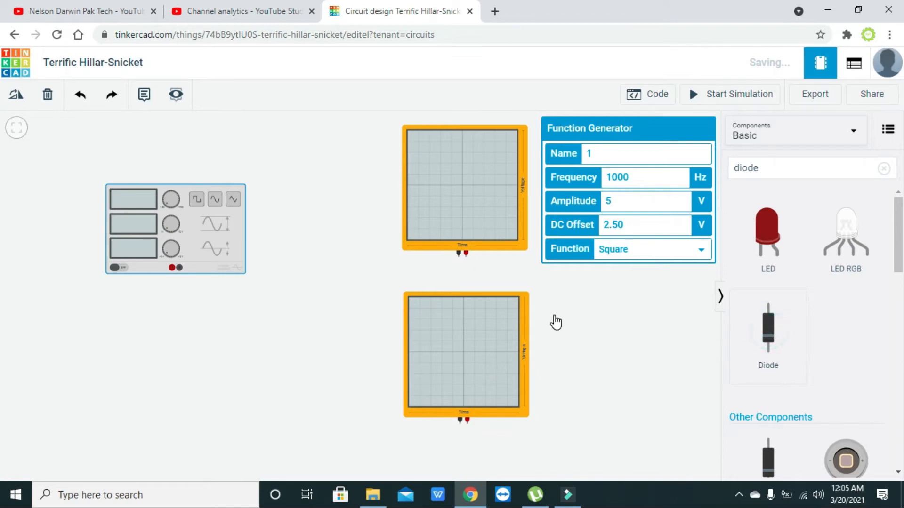
{"action": "left_click", "coordinate": [294, 312]}
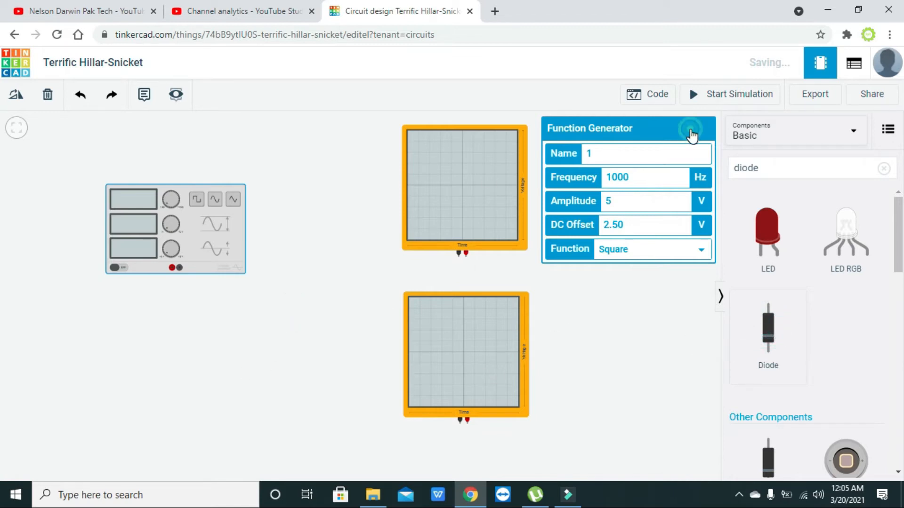
{"action": "left_click", "coordinate": [622, 377]}
{"action": "left_click", "coordinate": [294, 308]}
{"action": "key", "text": "Delete"}
{"action": "left_click", "coordinate": [232, 364]}
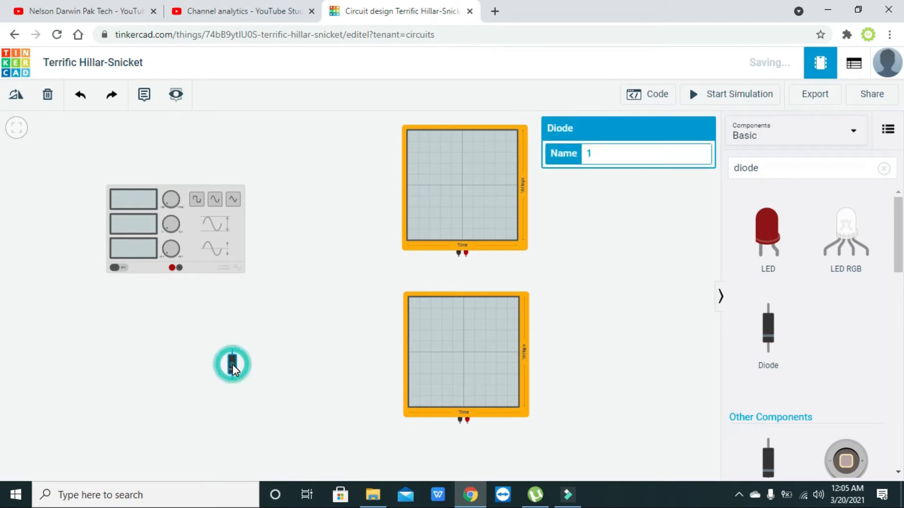
- Rotate the diode until it lies horizontal with its cathode on the right, and move it left of the lower oscilloscope's terminals
{"action": "left_click", "coordinate": [23, 97]}
{"action": "left_click", "coordinate": [23, 96]}
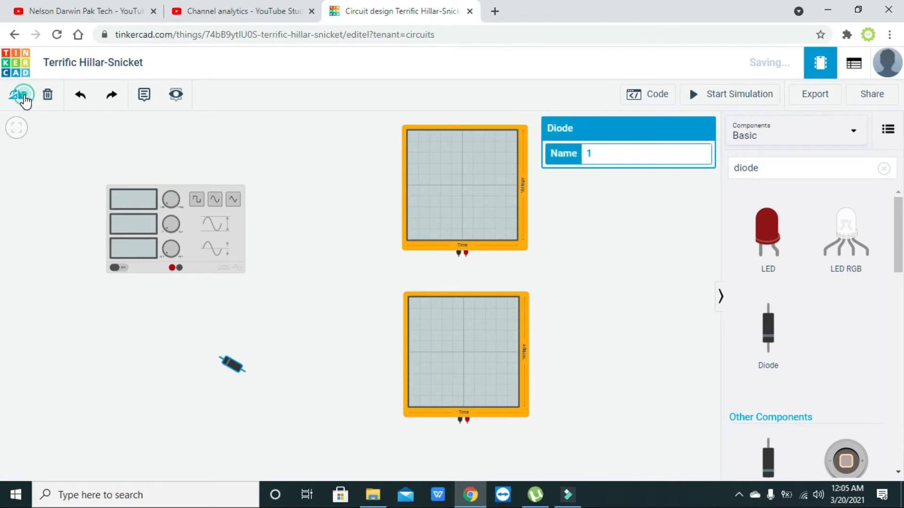
{"action": "left_click", "coordinate": [20, 96]}
{"action": "left_click", "coordinate": [19, 96]}
{"action": "left_click", "coordinate": [19, 96]}
{"action": "left_click", "coordinate": [20, 96]}
{"action": "left_click", "coordinate": [19, 96]}
{"action": "left_click_drag", "start_coordinate": [232, 364], "coordinate": [305, 429]}
- Shift the function generator slightly left and wire its black terminal to the upper oscilloscope's black terminal with a right-angled bend
{"action": "left_click_drag", "start_coordinate": [213, 237], "coordinate": [189, 236]}
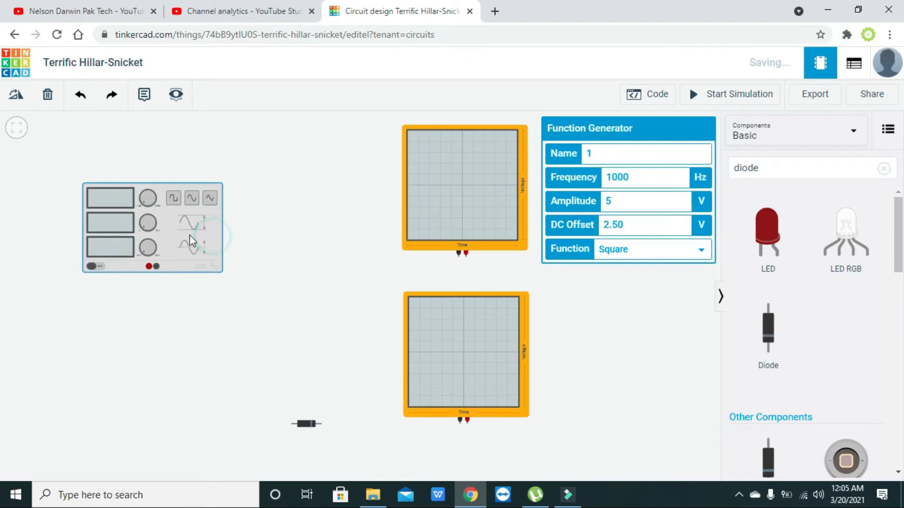
{"action": "left_click", "coordinate": [258, 250]}
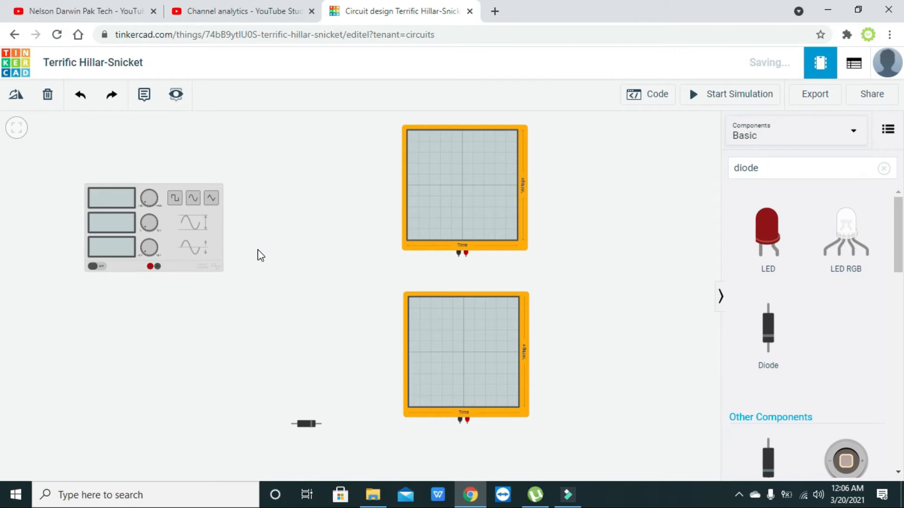
{"action": "left_click", "coordinate": [158, 267]}
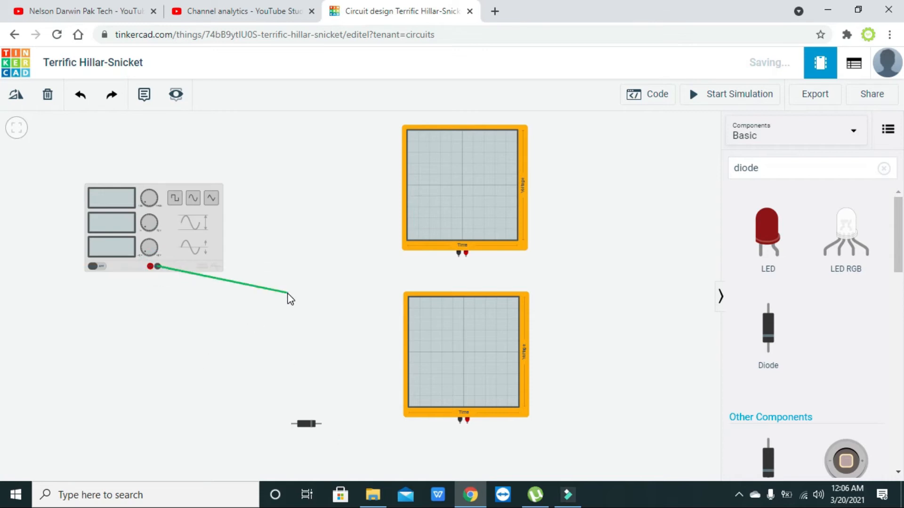
{"action": "left_click", "coordinate": [458, 254]}
{"action": "left_click_drag", "start_coordinate": [425, 258], "coordinate": [458, 266]}
{"action": "left_click", "coordinate": [567, 389]}
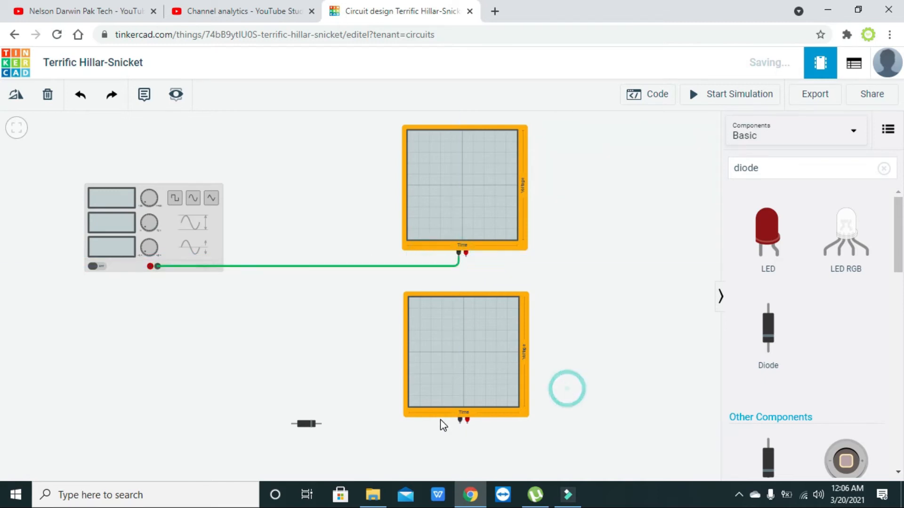
- Wire the lower oscilloscope's black terminal to the function generator's black terminal, routing it straight down from the generator and across
{"action": "left_click", "coordinate": [459, 420]}
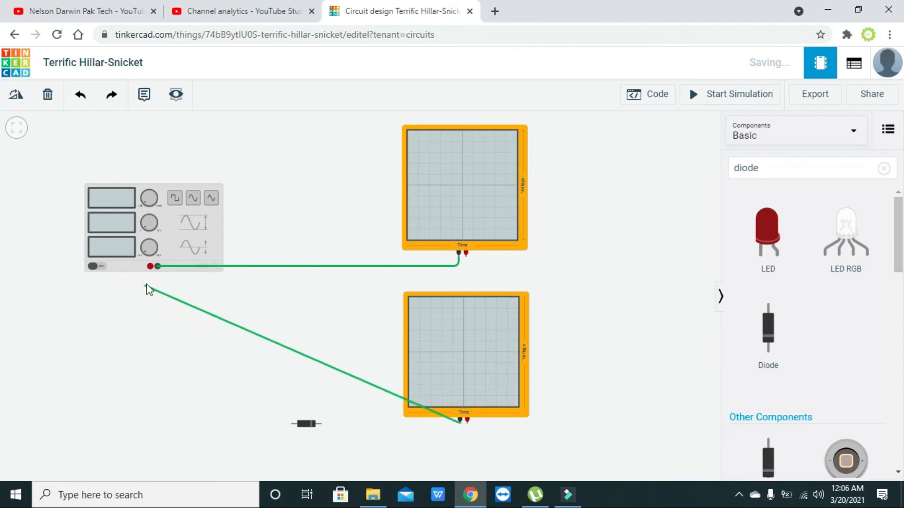
{"action": "left_click", "coordinate": [157, 266]}
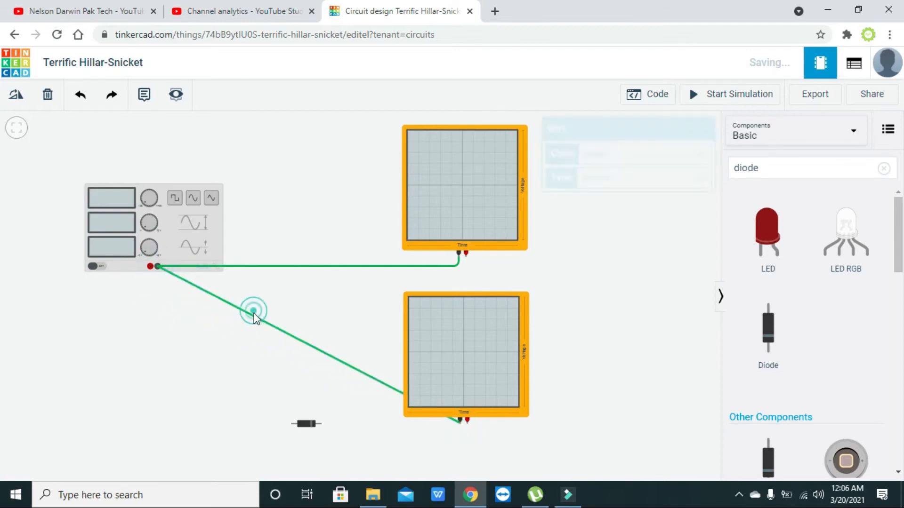
{"action": "left_click_drag", "start_coordinate": [253, 316], "coordinate": [158, 428]}
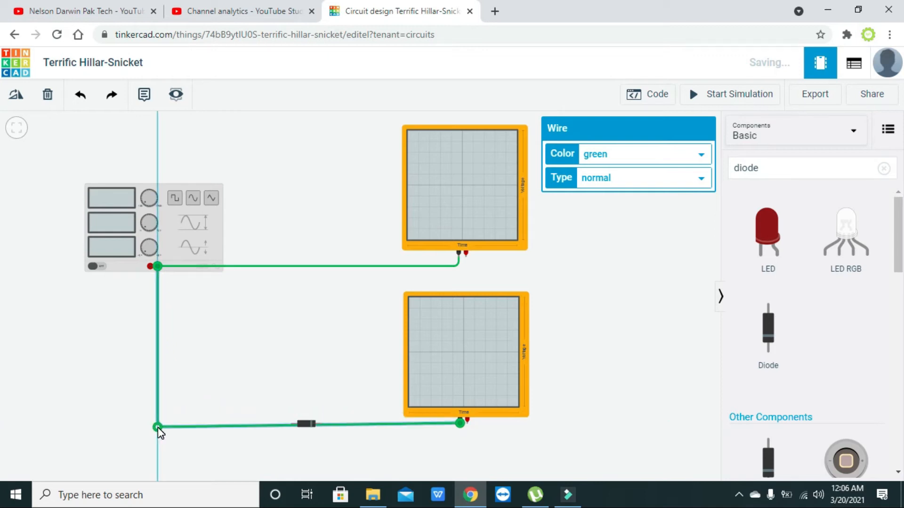
{"action": "left_click", "coordinate": [273, 445]}
- Move the diode off the lower black-terminal wire into the space above it and straighten that wire's horizontal run
{"action": "left_click", "coordinate": [310, 425]}
{"action": "left_click_drag", "start_coordinate": [309, 424], "coordinate": [283, 423]}
{"action": "left_click", "coordinate": [279, 413]}
{"action": "left_click", "coordinate": [300, 418]}
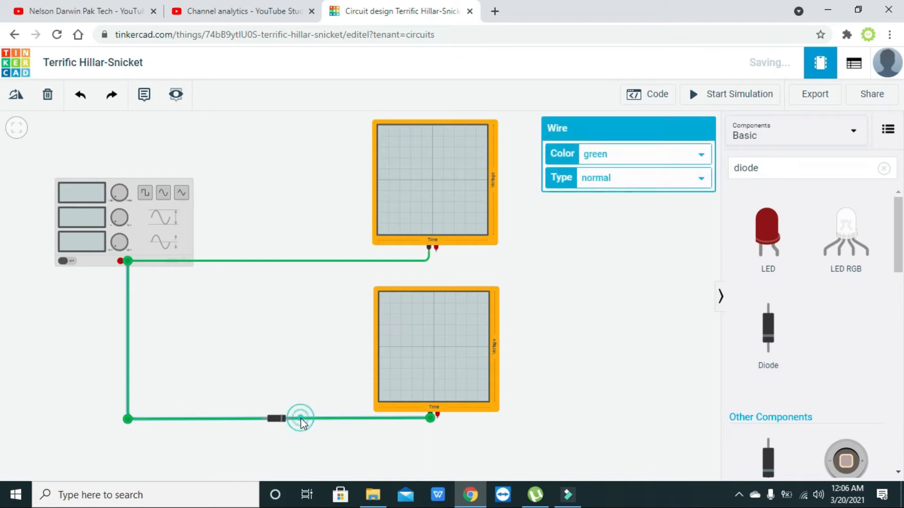
{"action": "left_click_drag", "start_coordinate": [301, 418], "coordinate": [245, 376]}
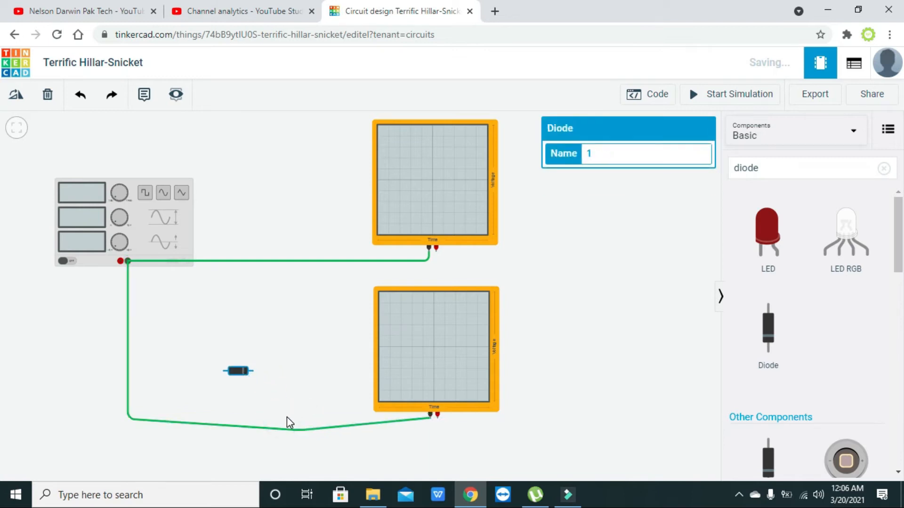
{"action": "left_click", "coordinate": [299, 430]}
{"action": "left_click_drag", "start_coordinate": [300, 430], "coordinate": [300, 420]}
{"action": "left_click", "coordinate": [286, 394]}
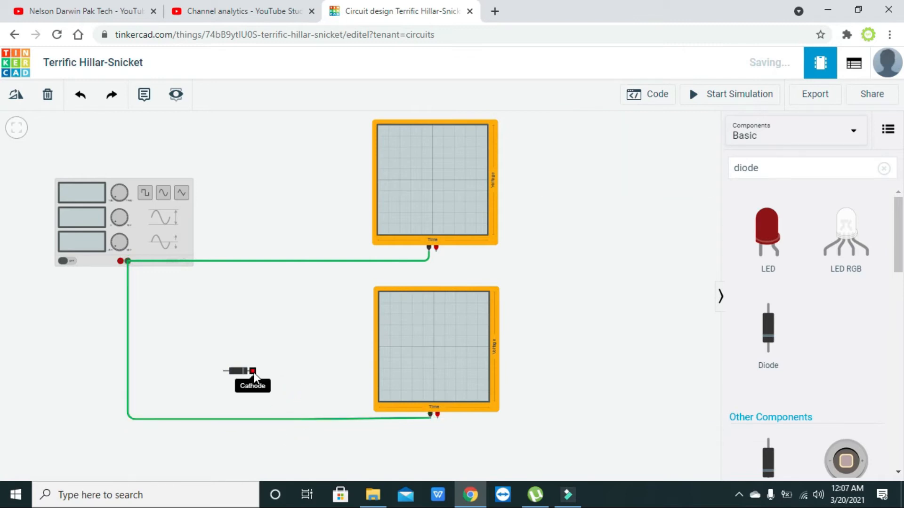
- Wire the diode's anode to the function generator's red terminal
{"action": "left_click", "coordinate": [224, 372]}
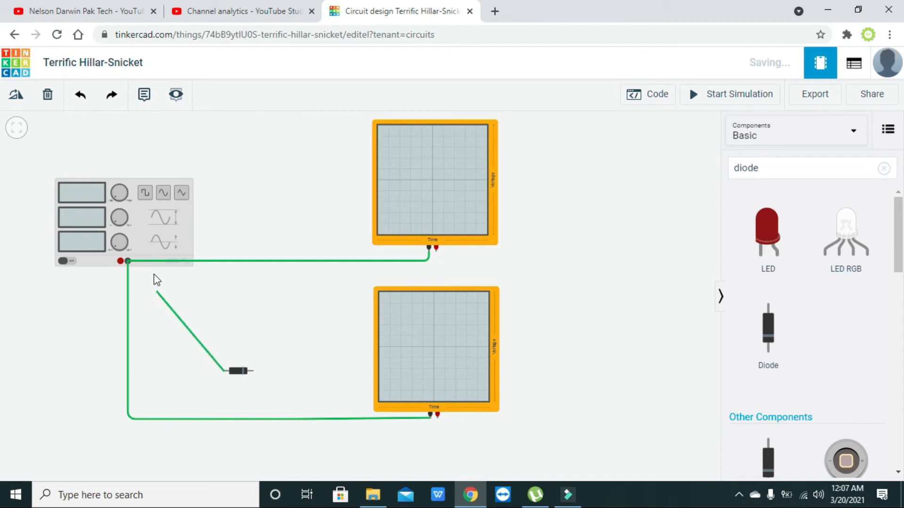
{"action": "left_click", "coordinate": [119, 262]}
{"action": "left_click", "coordinate": [263, 374]}
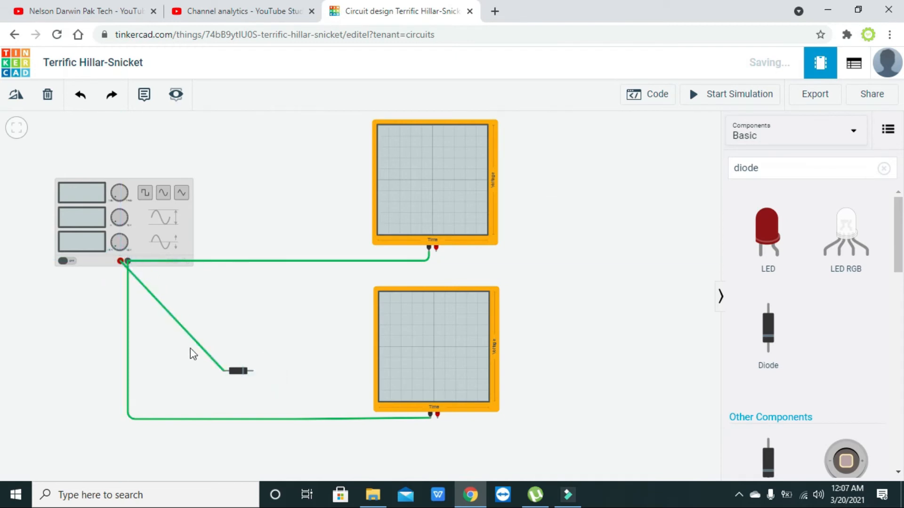
- Wire the diode's cathode to the lower oscilloscope's red terminal, bending the wire so it runs below the oscilloscope
{"action": "left_click", "coordinate": [253, 371]}
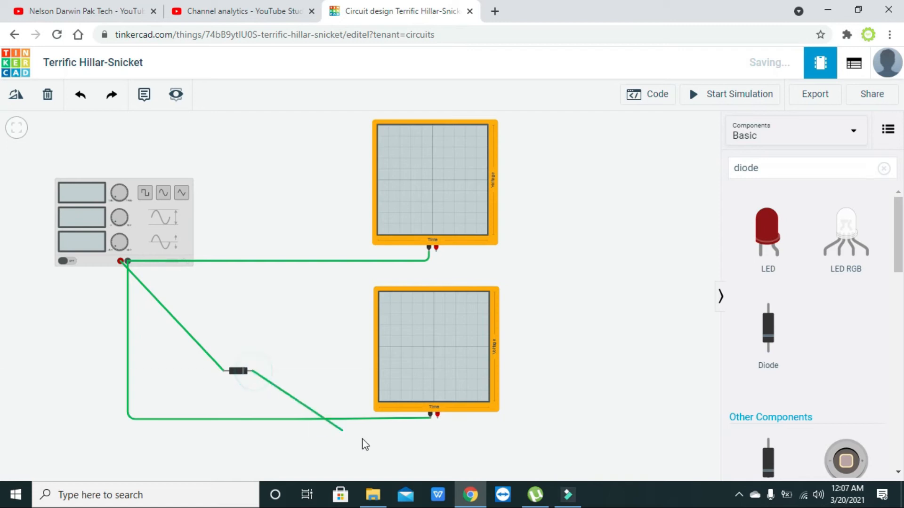
{"action": "left_click", "coordinate": [437, 417]}
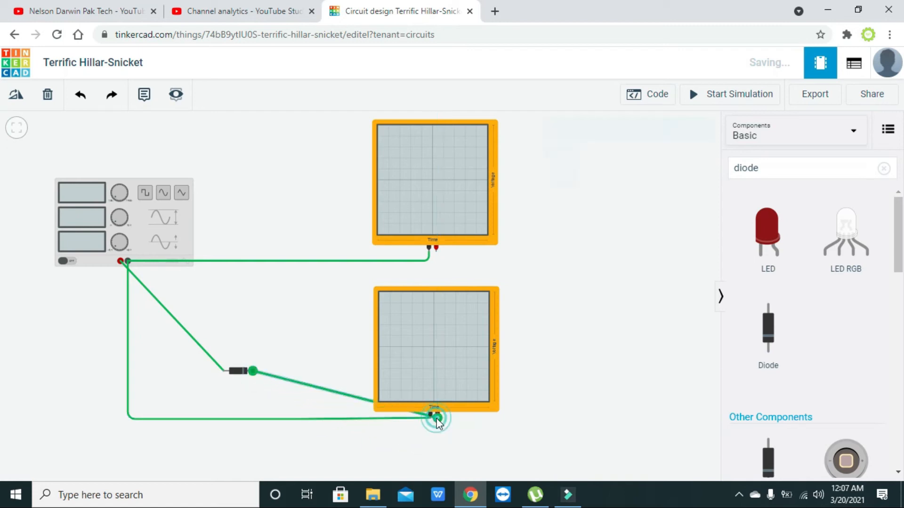
{"action": "left_click_drag", "start_coordinate": [341, 393], "coordinate": [344, 446]}
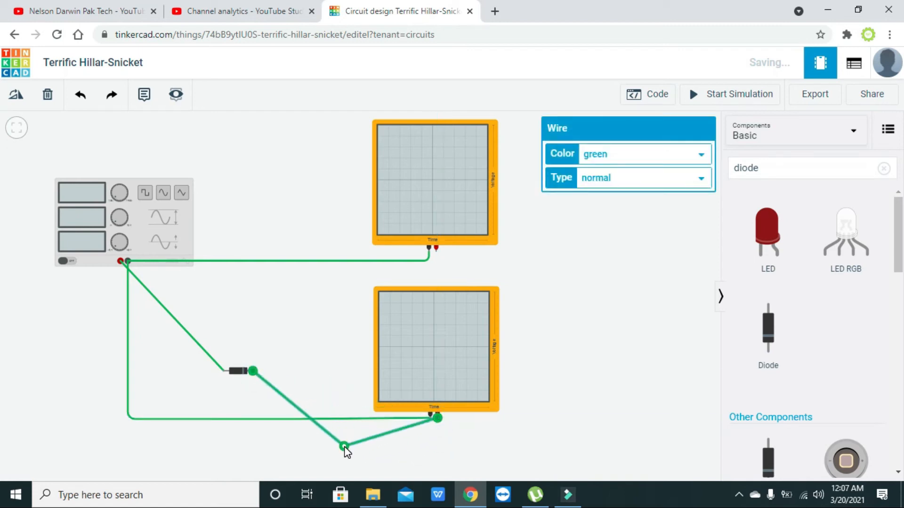
{"action": "left_click_drag", "start_coordinate": [414, 426], "coordinate": [438, 446]}
{"action": "left_click", "coordinate": [510, 458]}
- Nudge the upper oscilloscope slightly upward and wire its red terminal to the function generator's red terminal
{"action": "mouse_move", "coordinate": [464, 243]}
{"action": "left_mouse_down"}
{"action": "mouse_move", "coordinate": [444, 247]}
{"action": "mouse_move", "coordinate": [464, 241]}
{"action": "left_mouse_up"}
{"action": "left_click", "coordinate": [471, 246]}
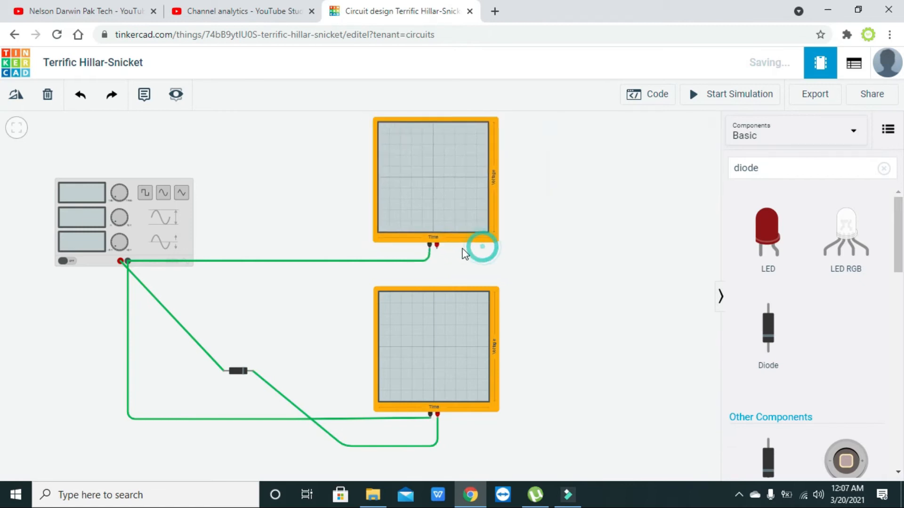
{"action": "left_click", "coordinate": [437, 247]}
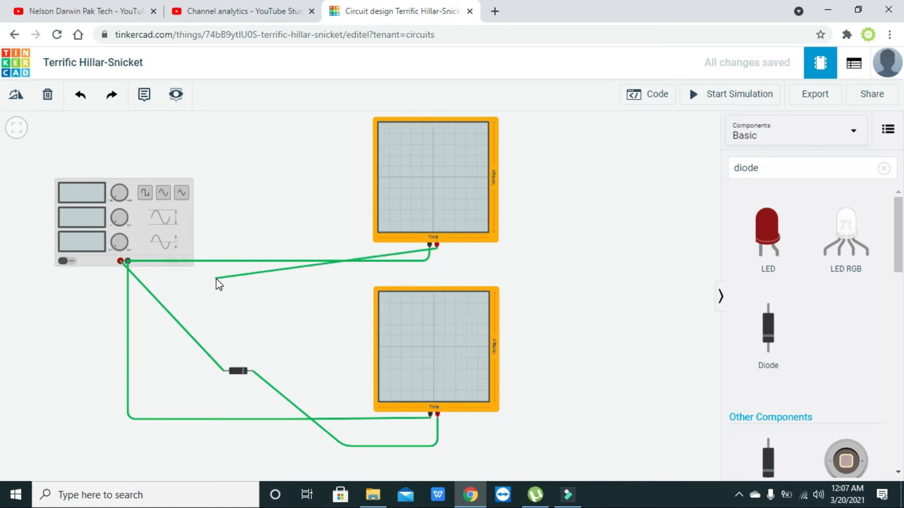
{"action": "left_click", "coordinate": [120, 262]}
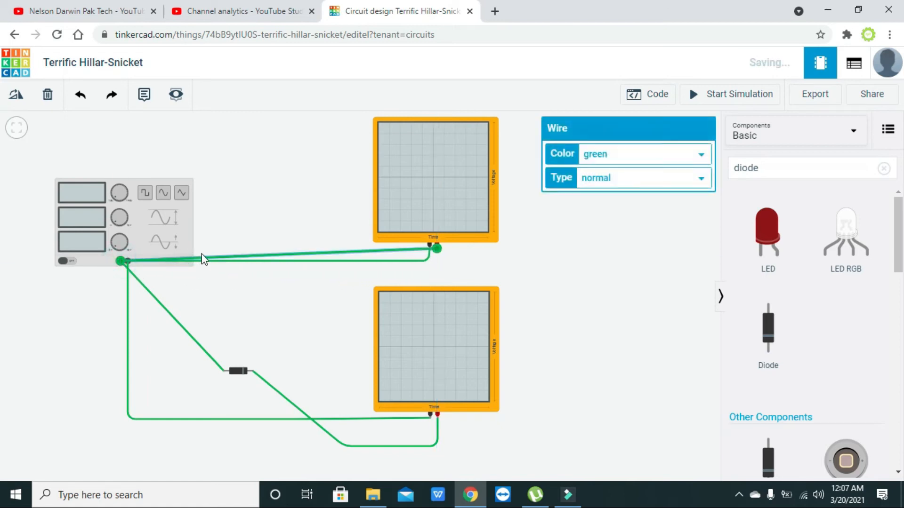
- Bend the upper oscilloscope's red-terminal wire so it drops straight down from both terminals and runs across behind the lower oscilloscope
{"action": "left_click_drag", "start_coordinate": [202, 256], "coordinate": [120, 331]}
{"action": "left_click_drag", "start_coordinate": [304, 281], "coordinate": [437, 327]}
{"action": "left_click", "coordinate": [556, 375]}
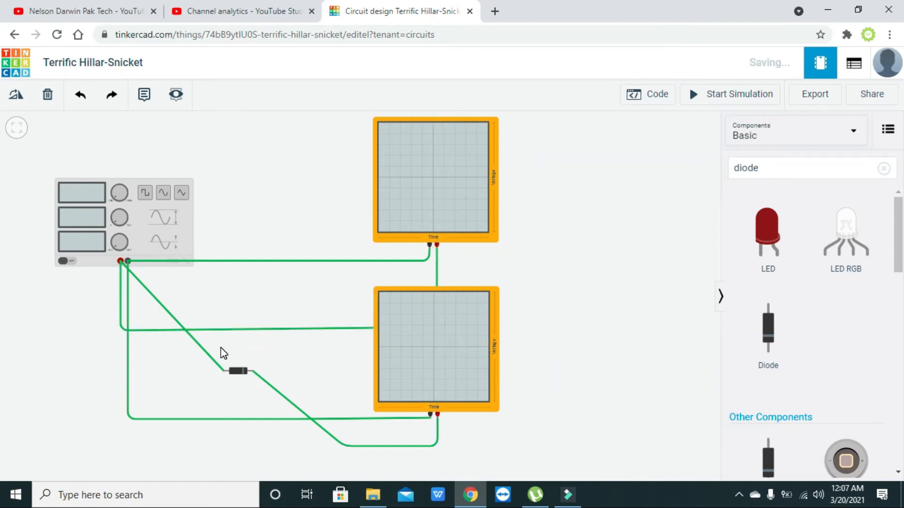
- Add two bends to the diode's anode wire so it drops steeply beside the generator's black-terminal wire before turning toward the diode
{"action": "left_click", "coordinate": [174, 318]}
{"action": "left_click_drag", "start_coordinate": [174, 318], "coordinate": [161, 365]}
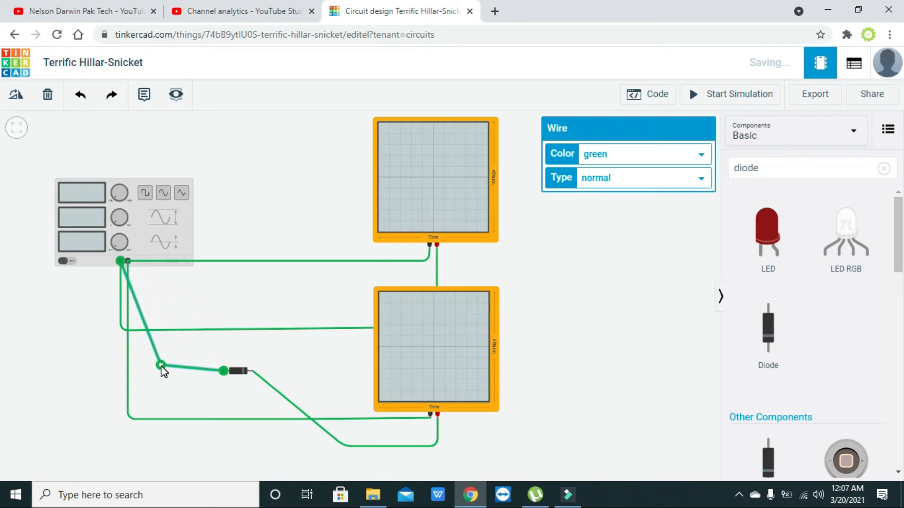
{"action": "left_click", "coordinate": [197, 322]}
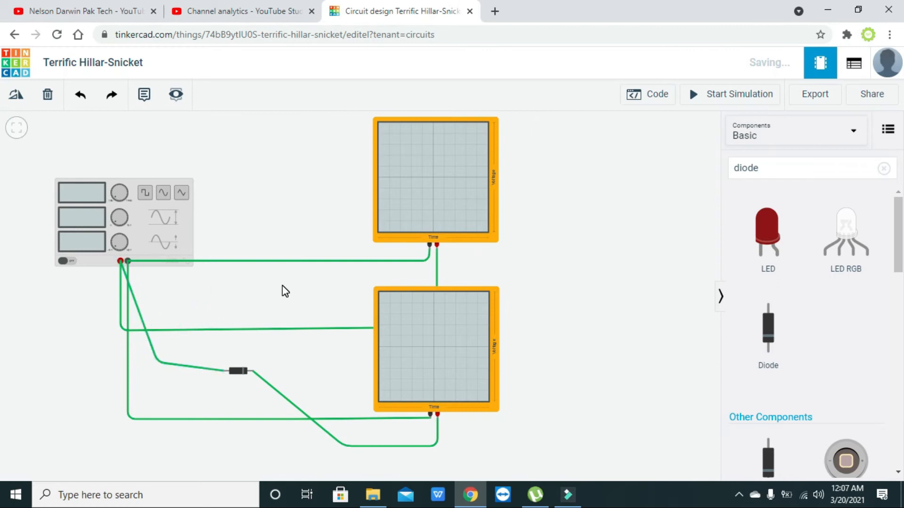
{"action": "left_click", "coordinate": [140, 312]}
{"action": "left_click_drag", "start_coordinate": [139, 309], "coordinate": [154, 286]}
{"action": "left_click", "coordinate": [181, 290]}
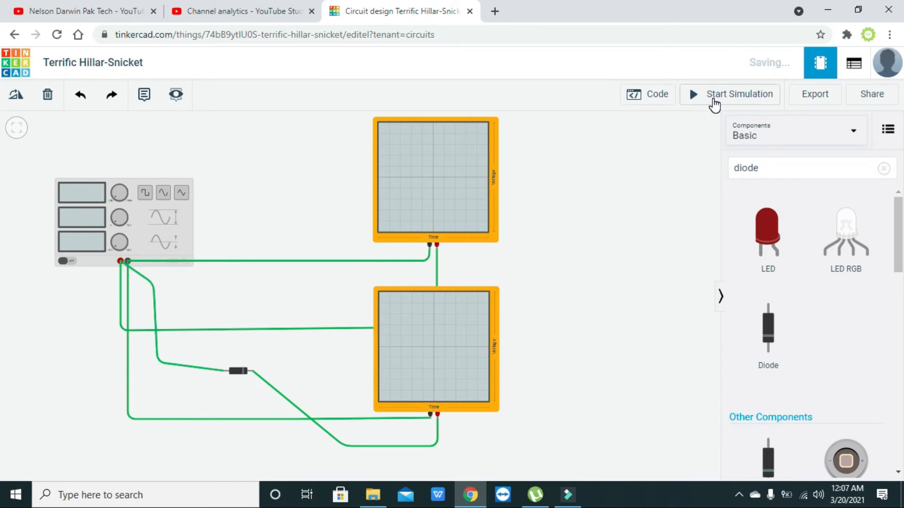
- Start the simulation and lower the function generator's frequency to 1.76 Hz
{"action": "left_click", "coordinate": [171, 199]}
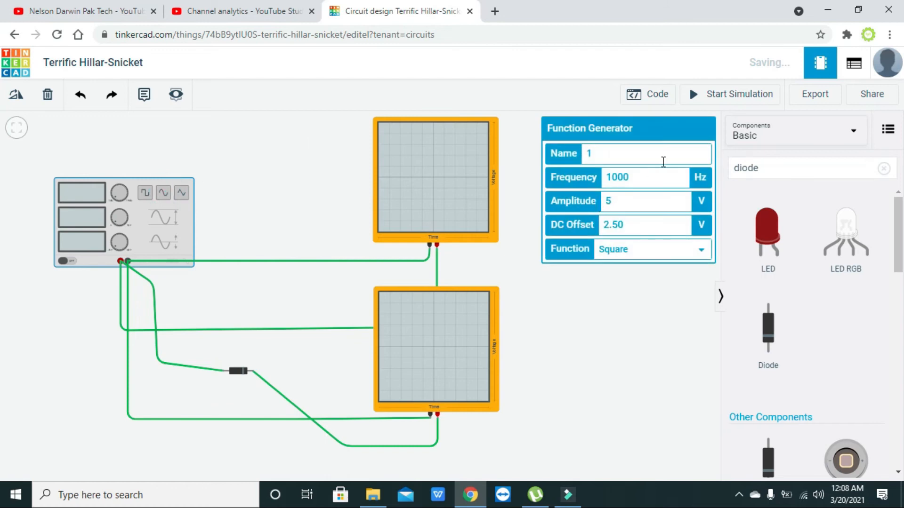
{"action": "left_click", "coordinate": [718, 93]}
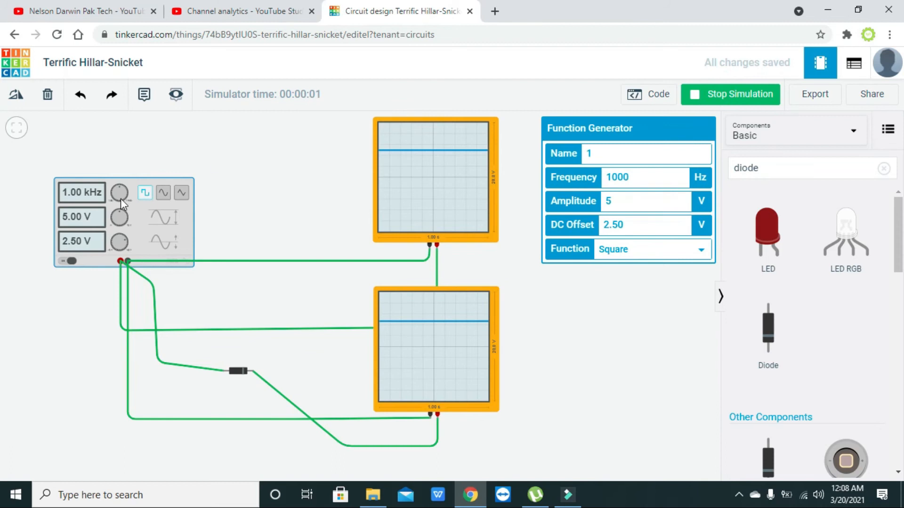
{"action": "left_click_drag", "start_coordinate": [121, 192], "coordinate": [114, 196]}
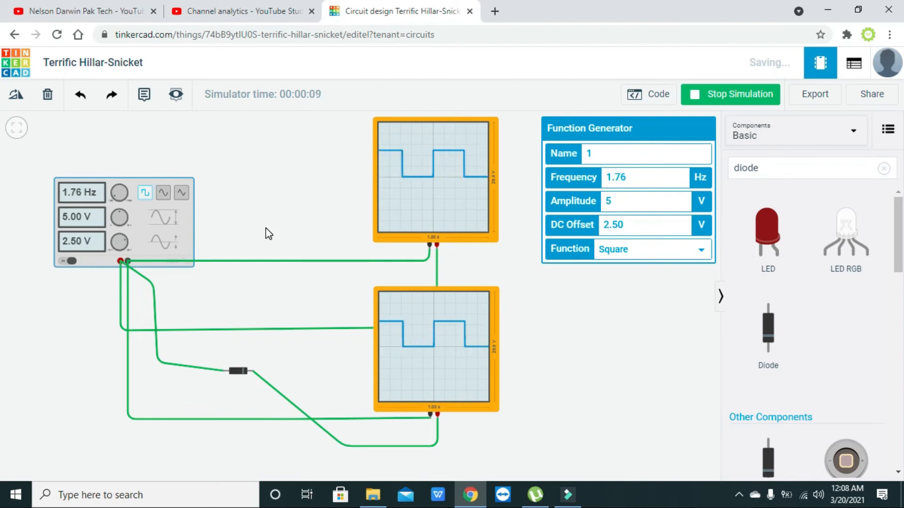
- Switch the function generator to a sine wave and raise its amplitude to 8.56 V
{"action": "left_click", "coordinate": [165, 195]}
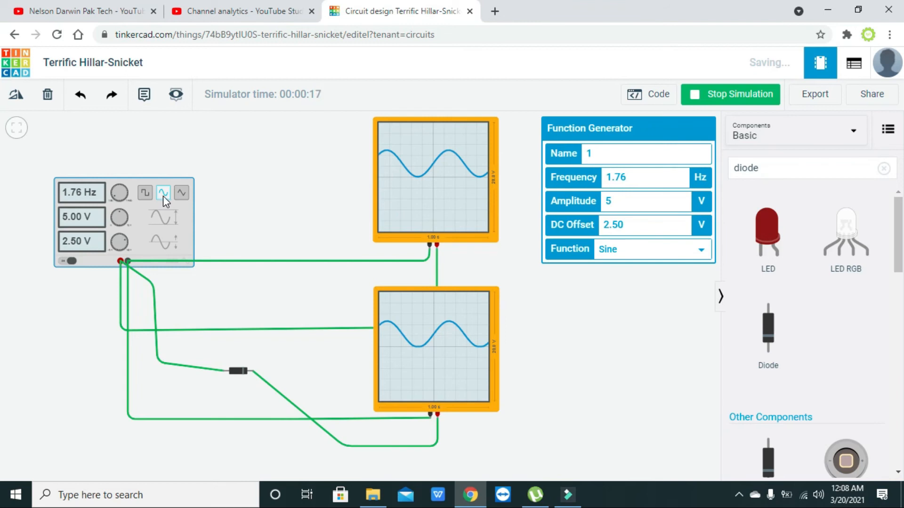
{"action": "left_click_drag", "start_coordinate": [121, 217], "coordinate": [131, 224]}
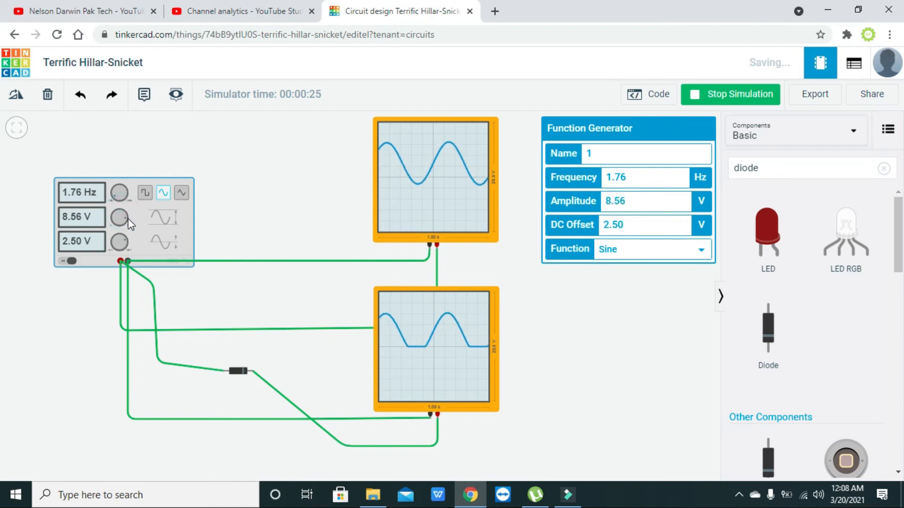
- Open the upper oscilloscope's settings
{"action": "left_click", "coordinate": [411, 174]}
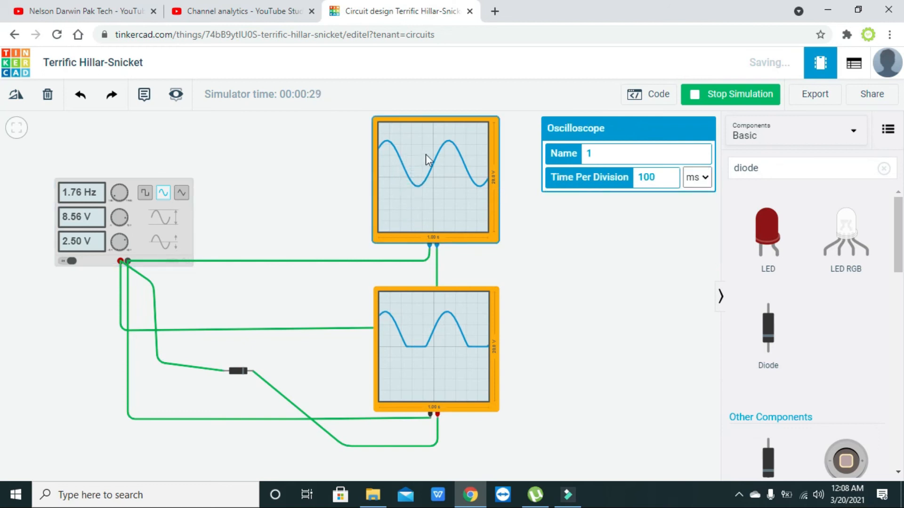